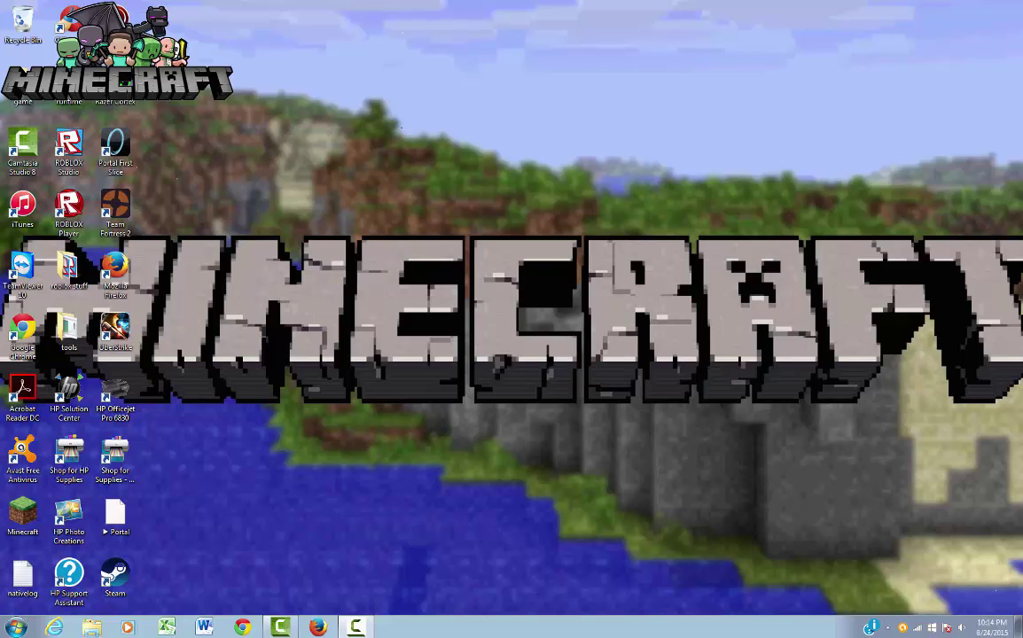
Step: Drag across the Minecraft-wallpaper desktop, leaving no program open yet
drag(249, 211, 1022, 413)
Step: Show and dismiss Internet Explorer's taskbar jump list twice, then press the Windows key
right_click(55, 628)
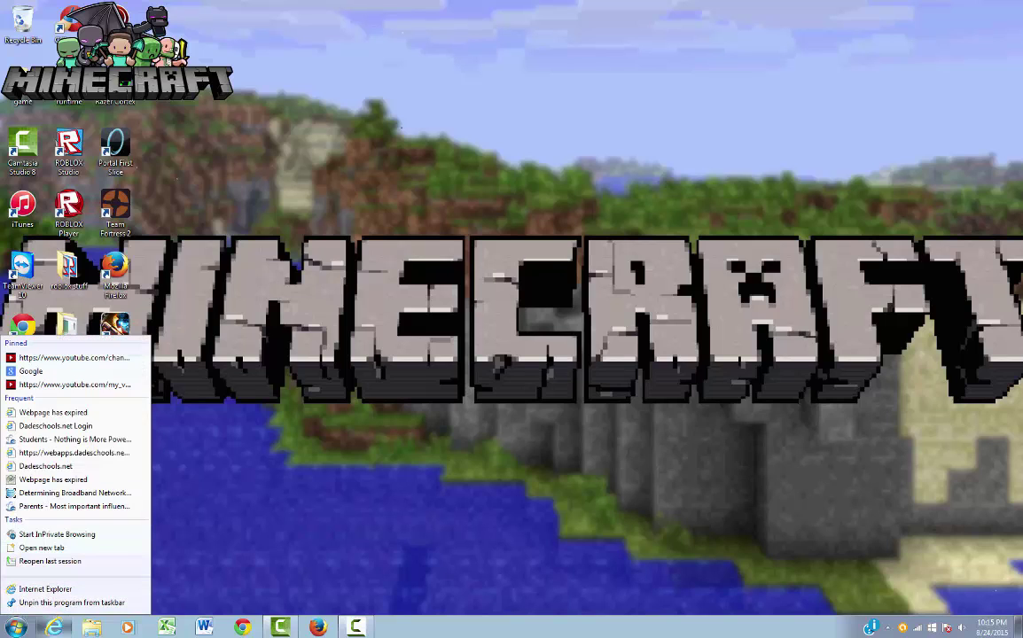
click(55, 568)
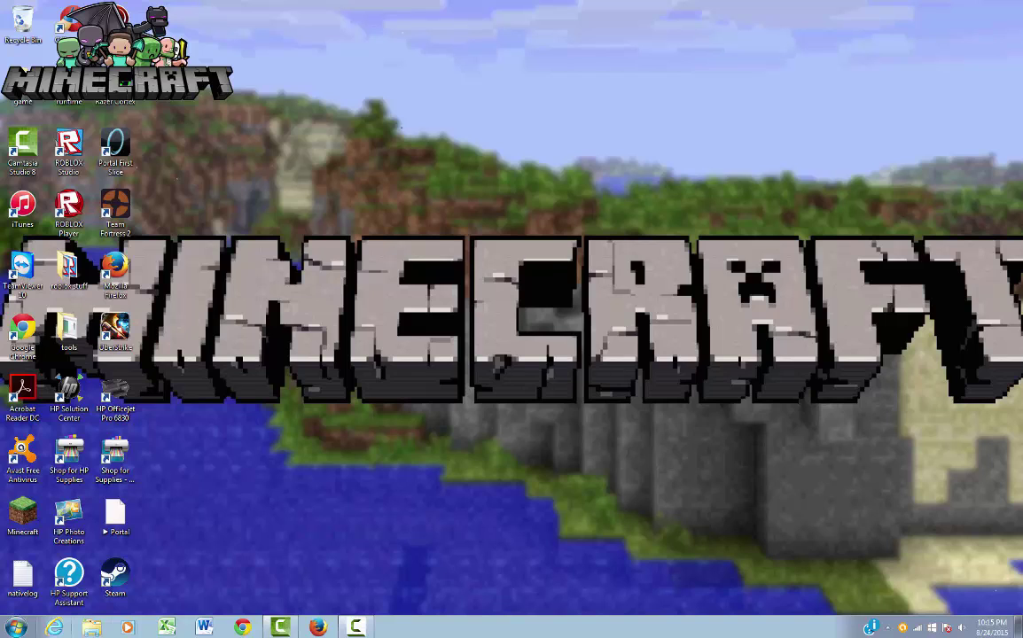
right_click(54, 628)
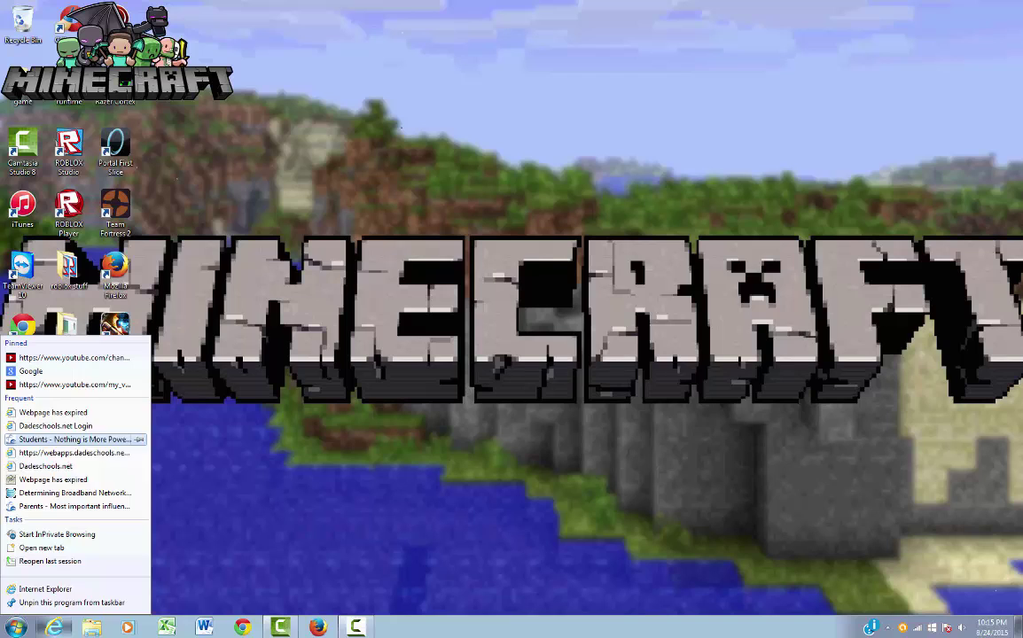
click(54, 565)
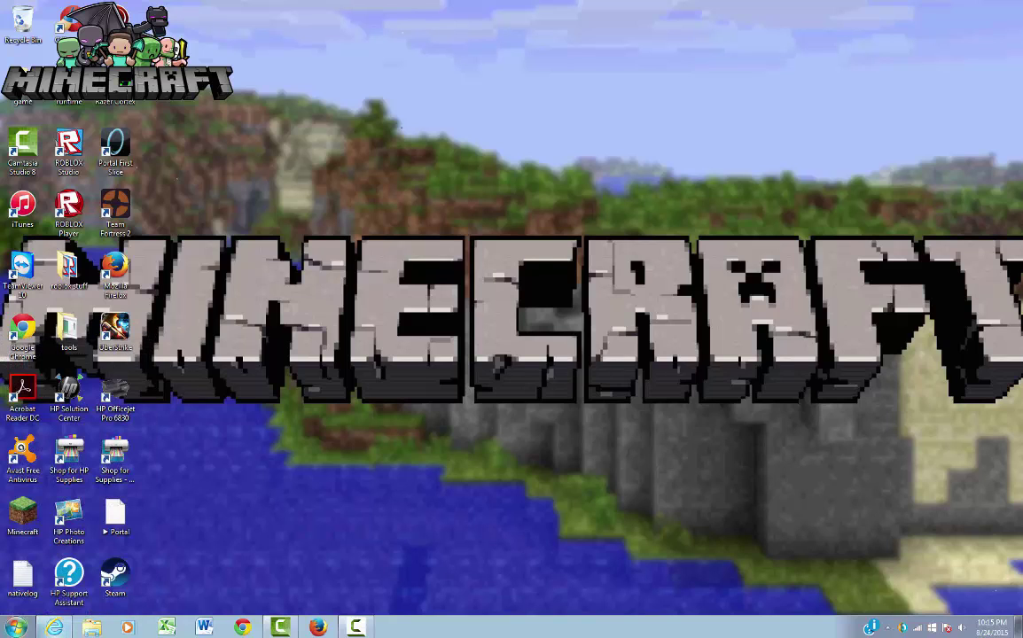
key(super)
key(super)
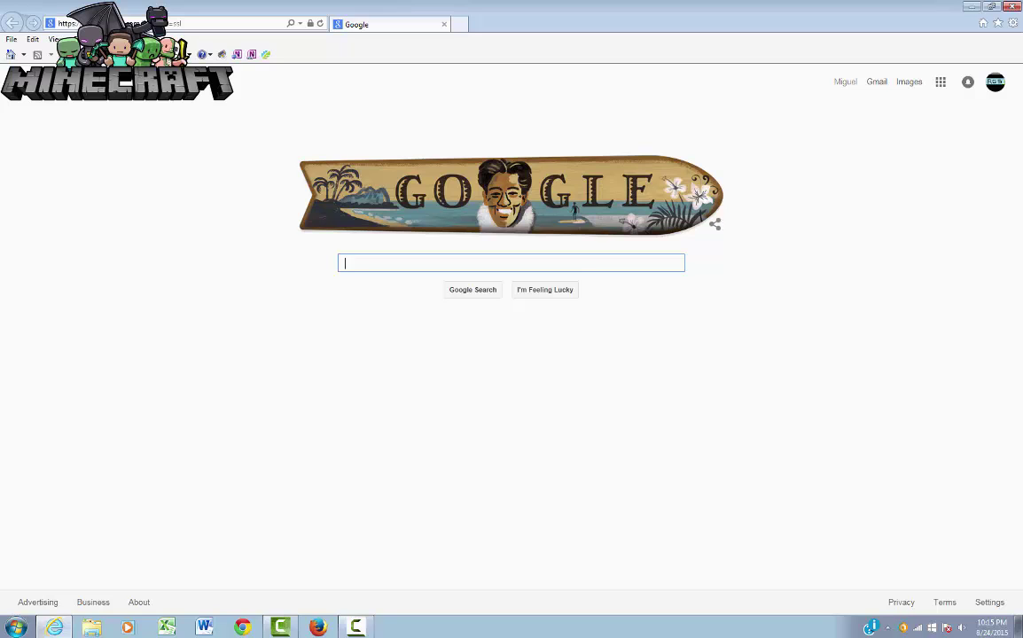
text(mine)
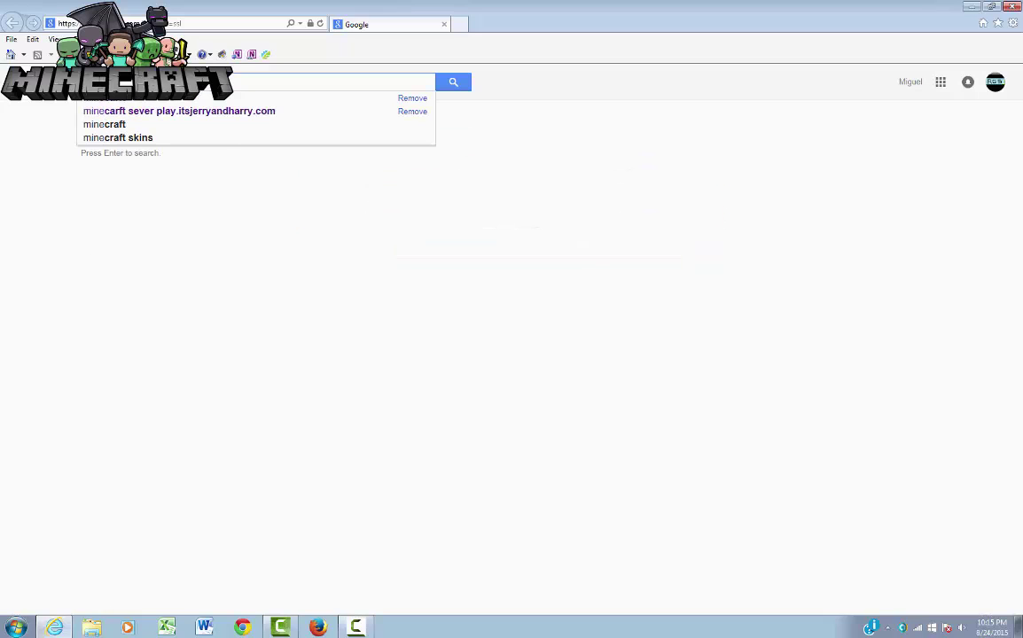
Step: Run the 'minecraft' Google search and follow the official minecraft.net result
key(Return)
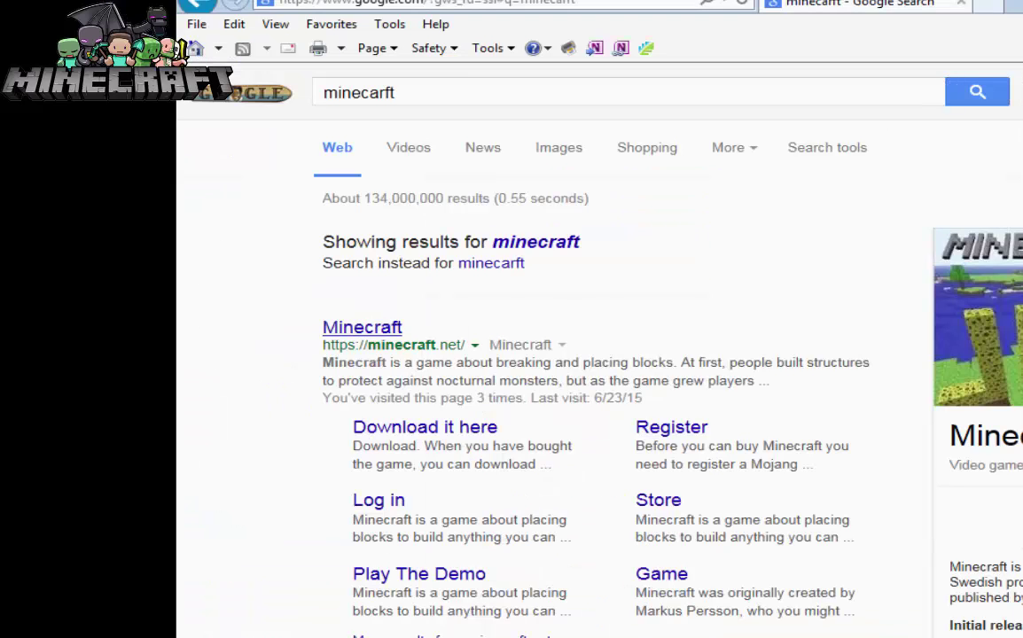
click(362, 327)
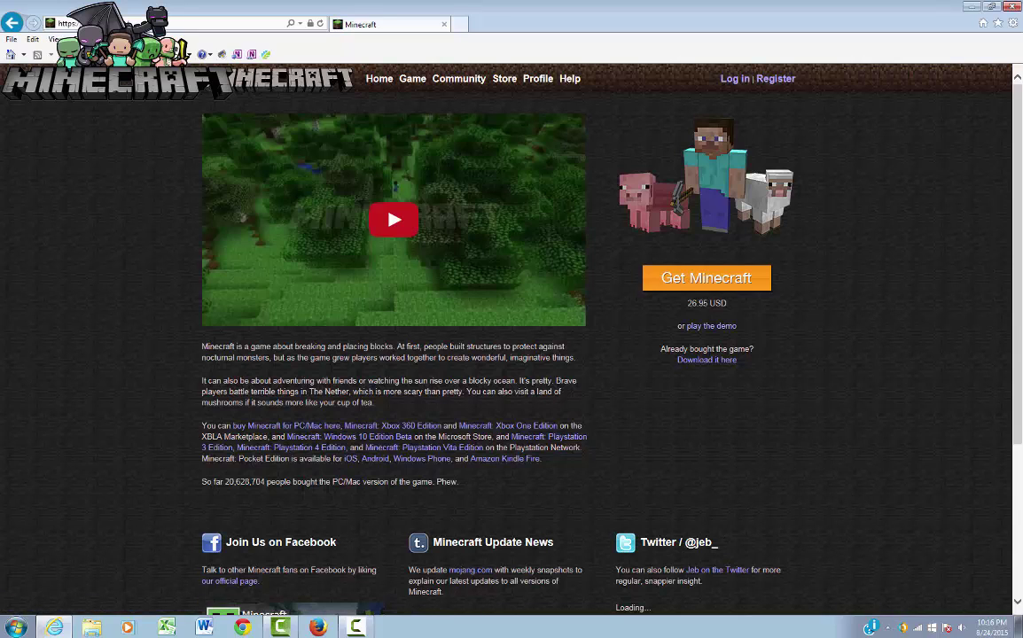
Step: Play the minecraft.net homepage trailer and pause it at two seconds
click(394, 220)
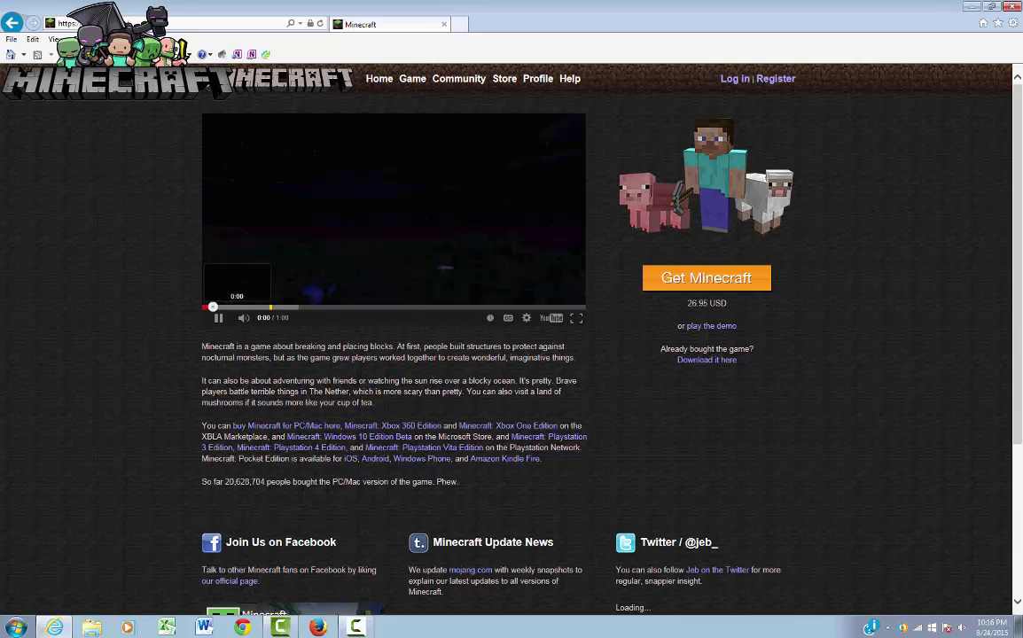
key(space)
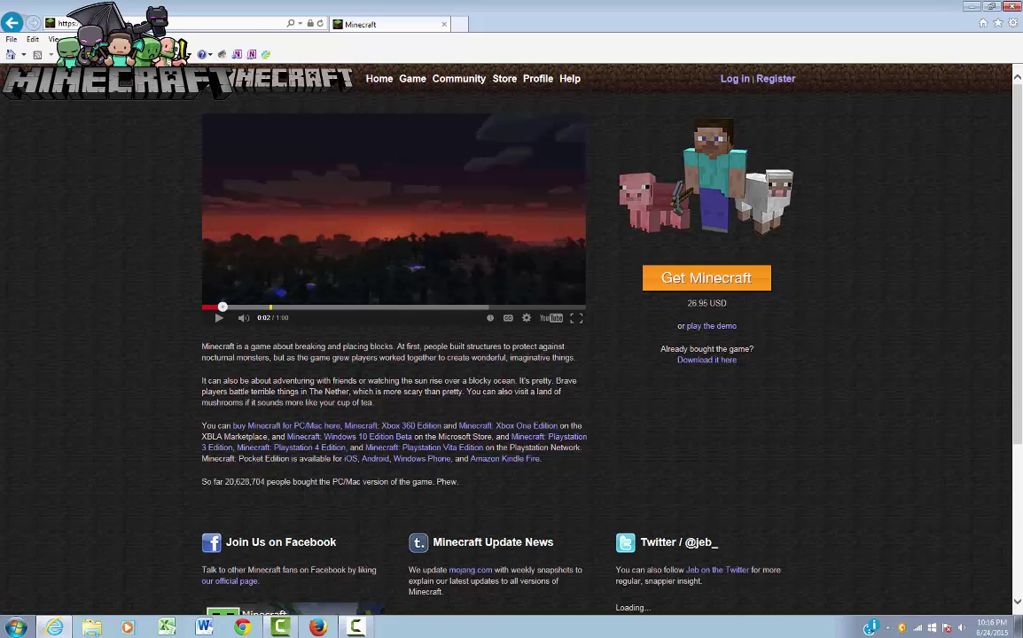
scroll(461, 328, down, 3)
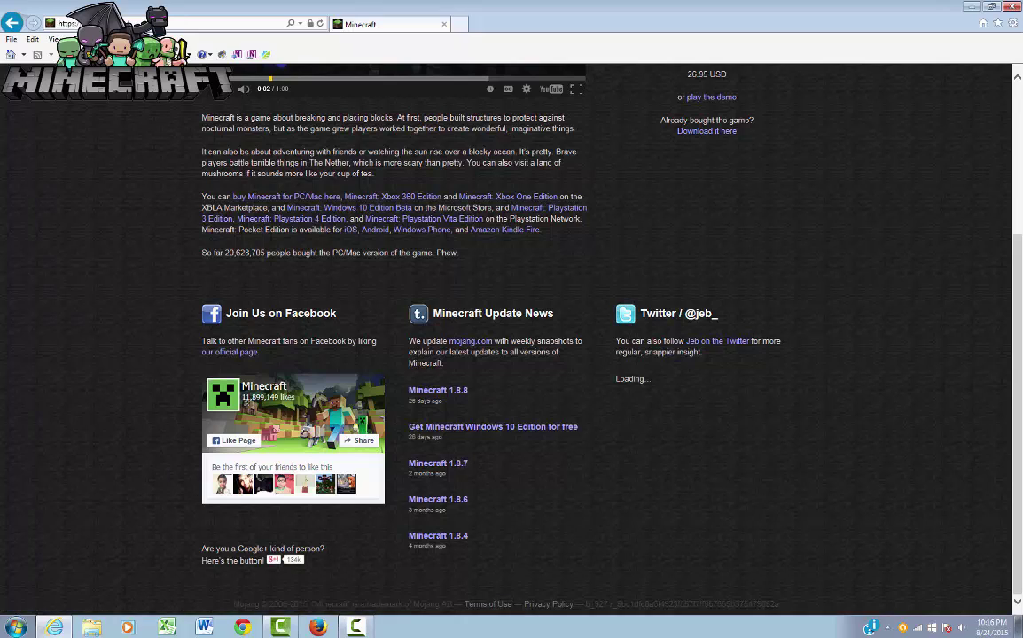
scroll(511, 337, up, 3)
scroll(512, 337, down, 2)
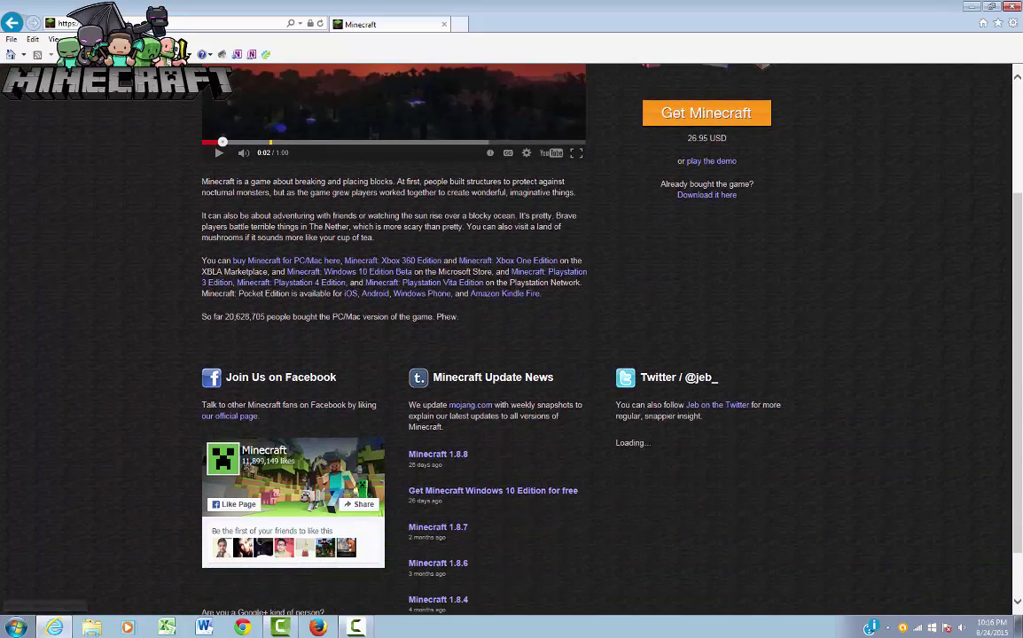
scroll(266, 421, up, 3)
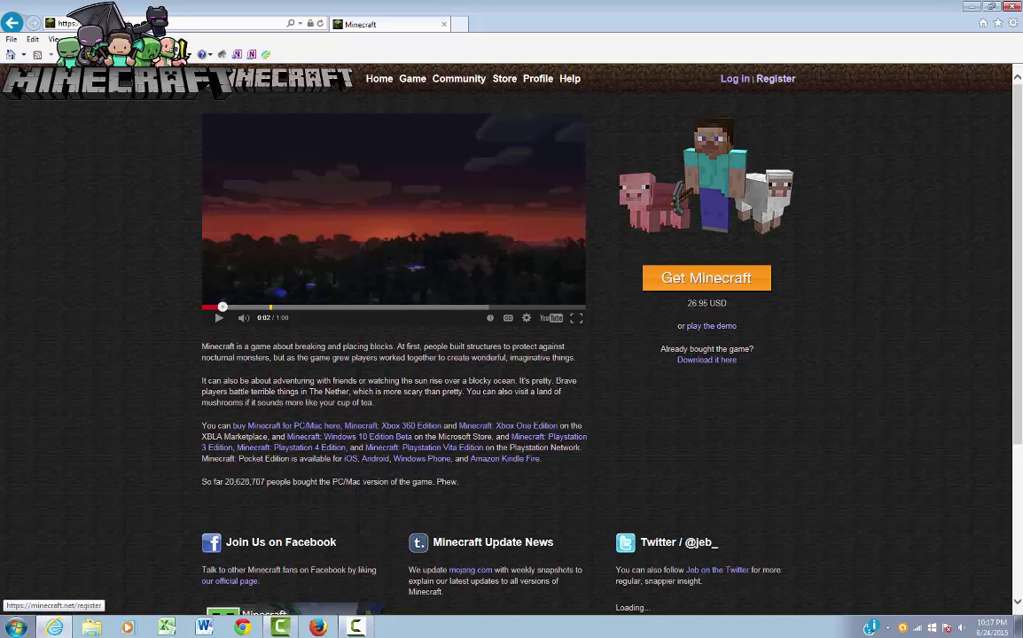
Step: Open the Mojang registration form and enter a sample email and password
click(776, 78)
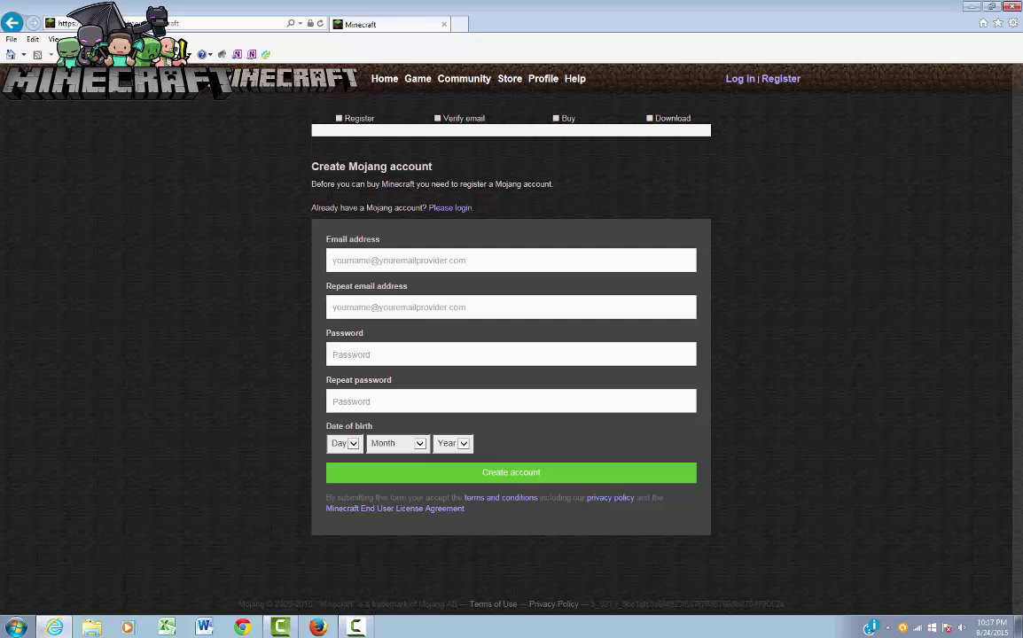
key(Tab)
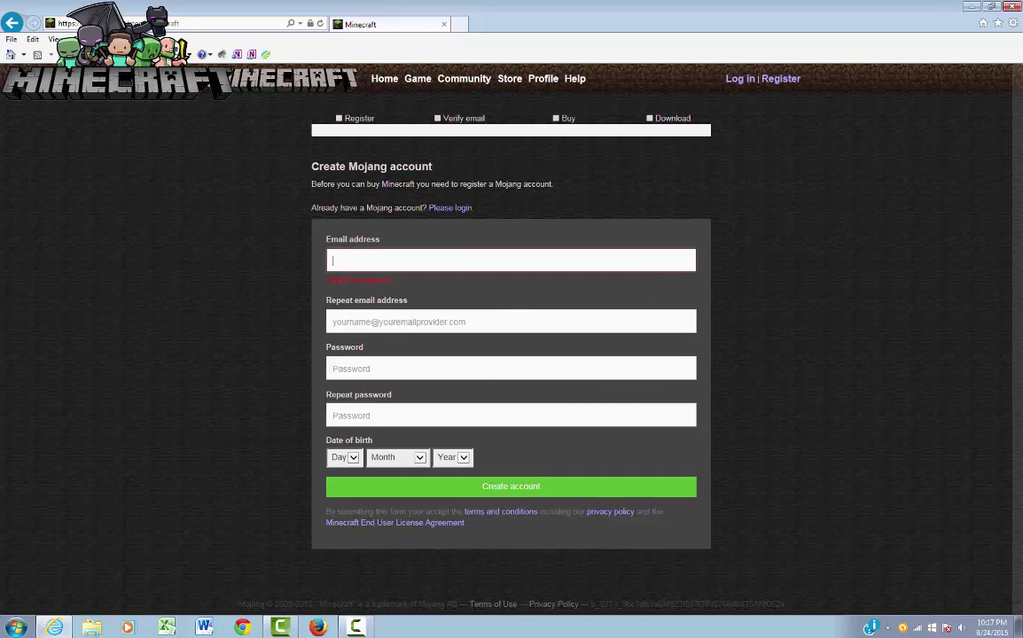
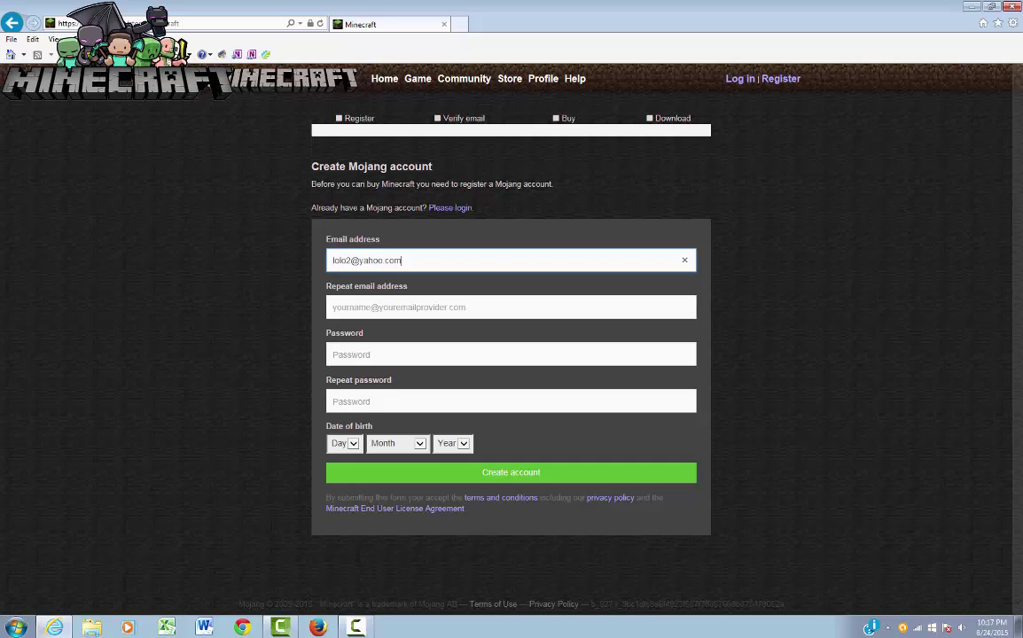
key(Tab)
key(Tab)
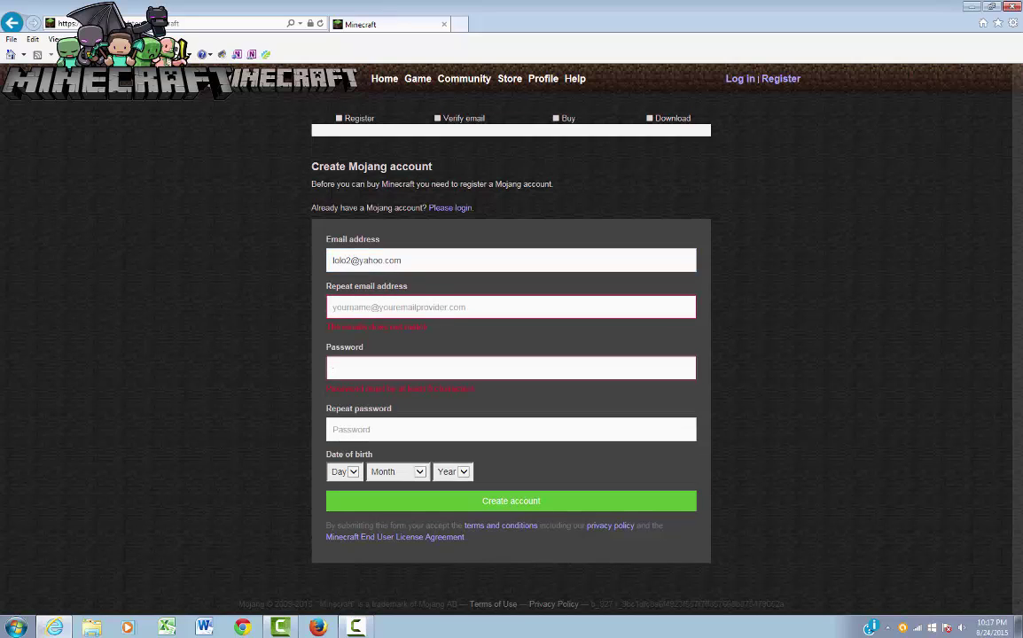
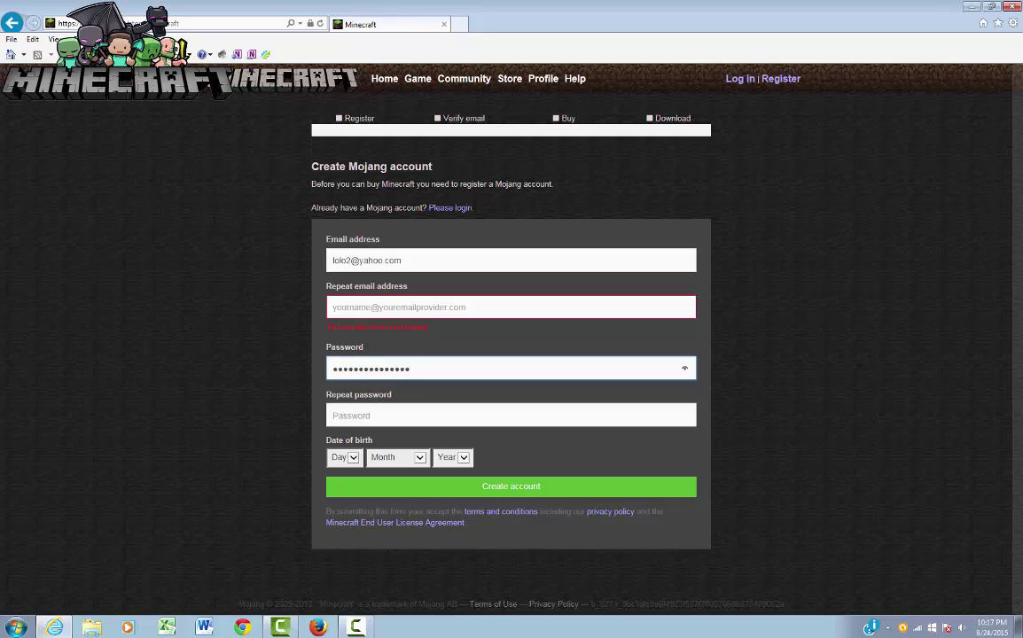
Step: Clear the sample password and email address from the registration form
key(ctrl+a)
key(BackSpace)
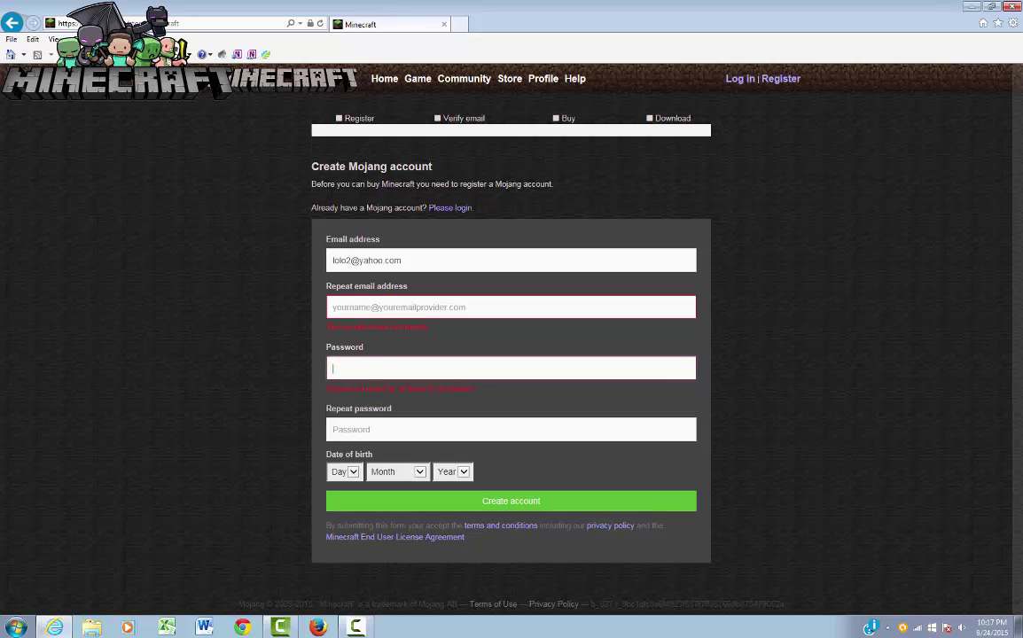
key(shift+Tab)
key(shift+Tab)
key(BackSpace)
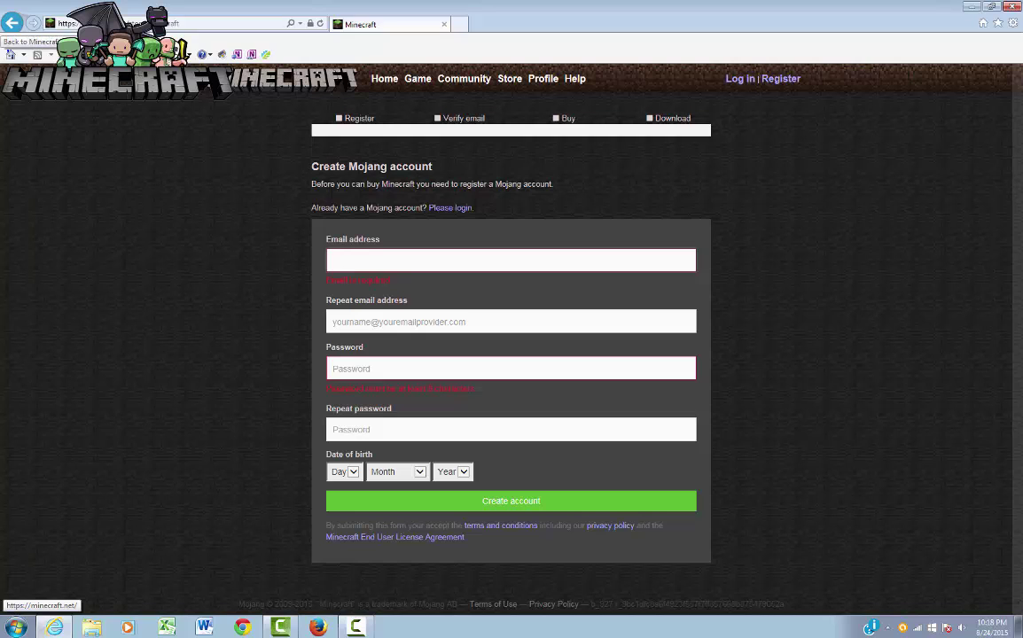
Step: Visit the Mojang registration form and demo page, returning to the homepage after each
click(11, 22)
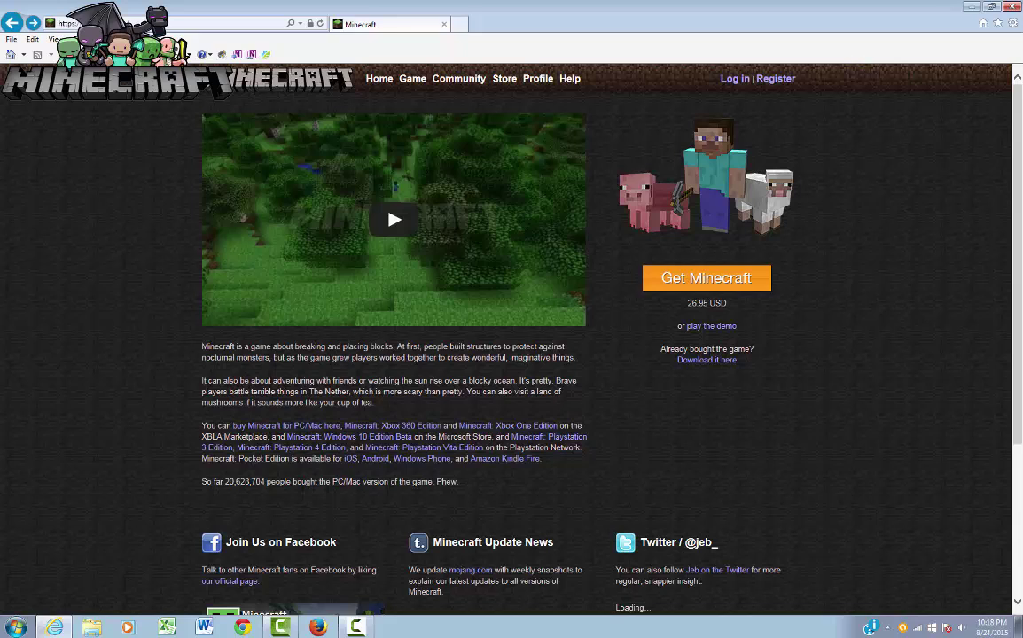
click(773, 79)
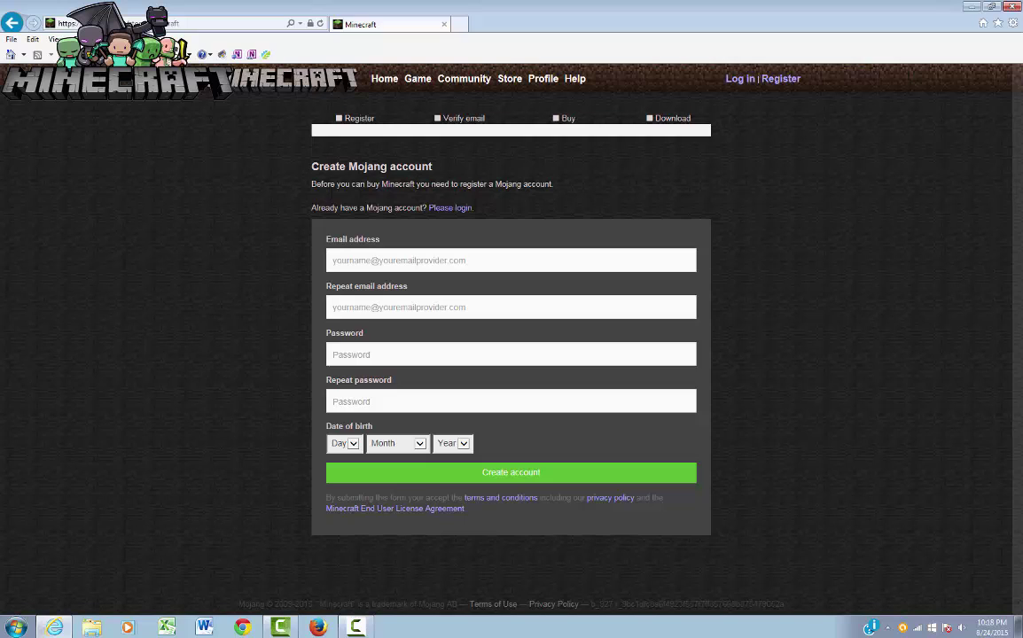
click(12, 22)
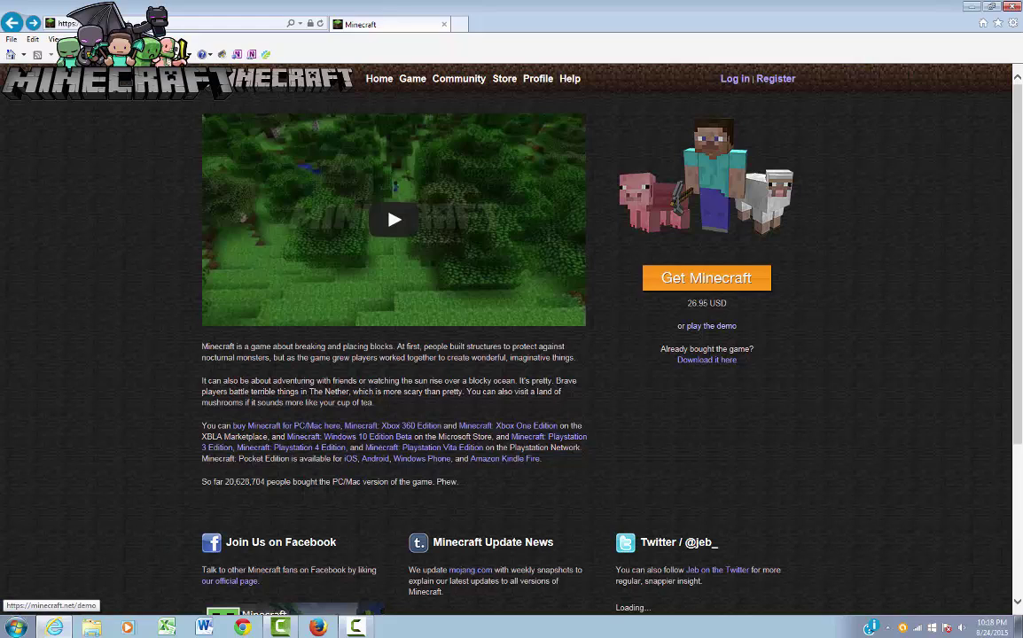
click(712, 325)
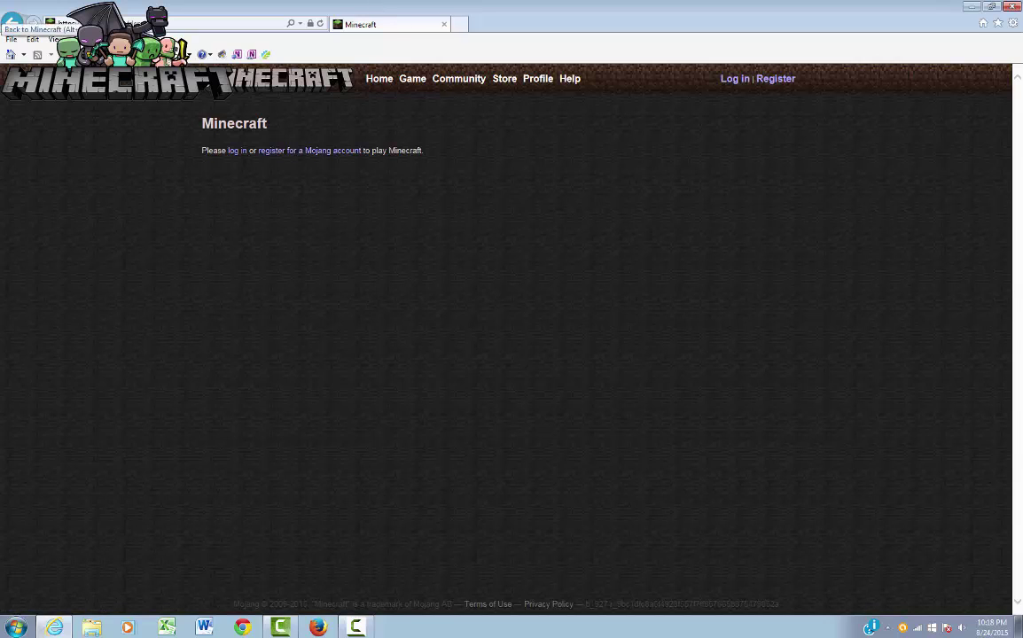
click(12, 22)
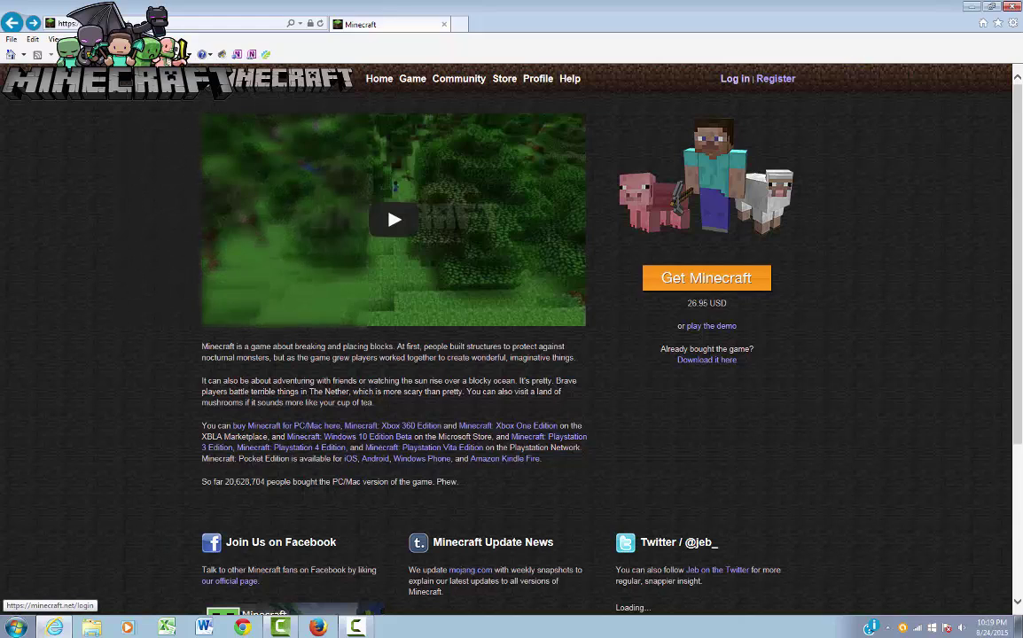
Step: Open the minecraft.net login page and submit the Mojang account credentials
click(735, 78)
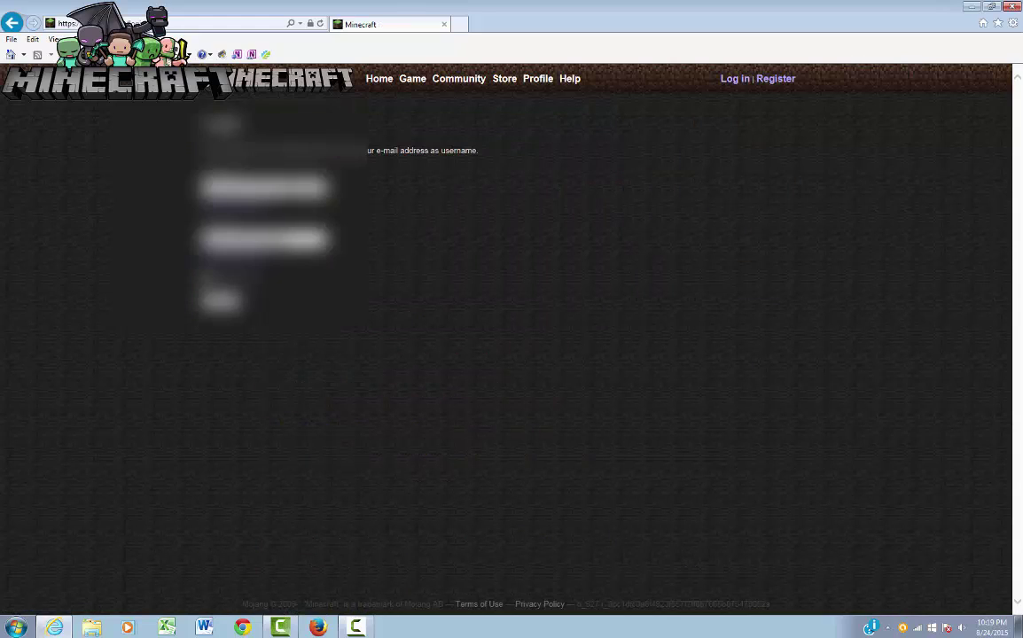
click(220, 300)
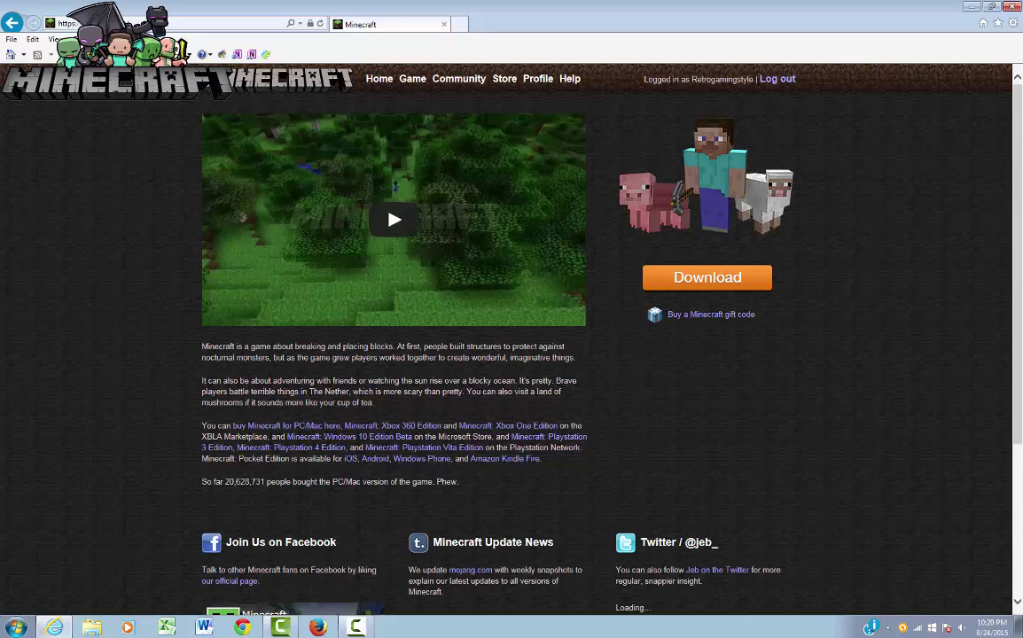
Step: Minimize the Internet Explorer window to reveal the Minecraft desktop
click(973, 7)
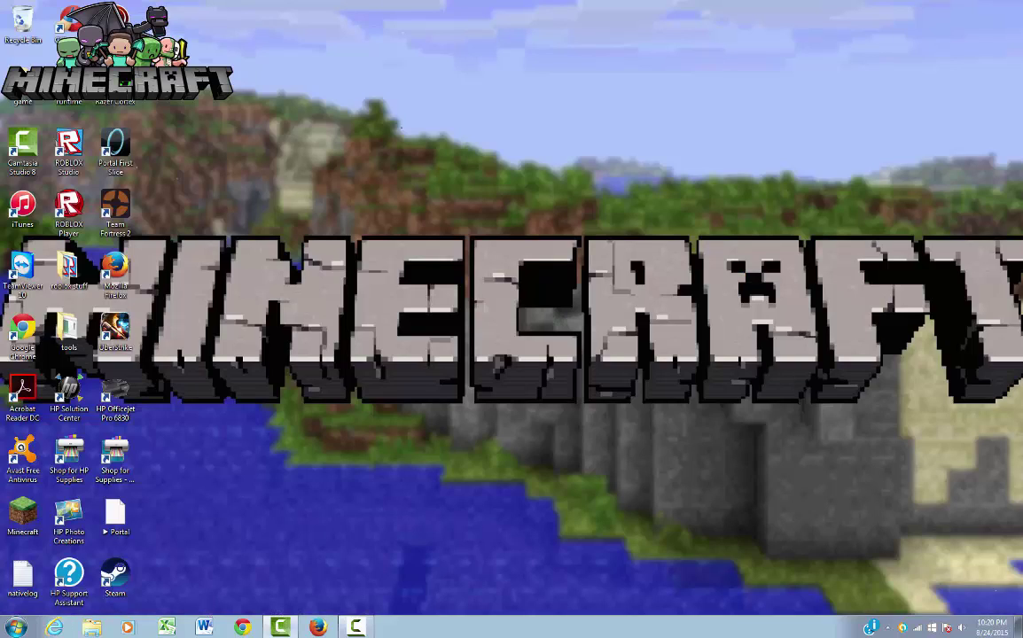